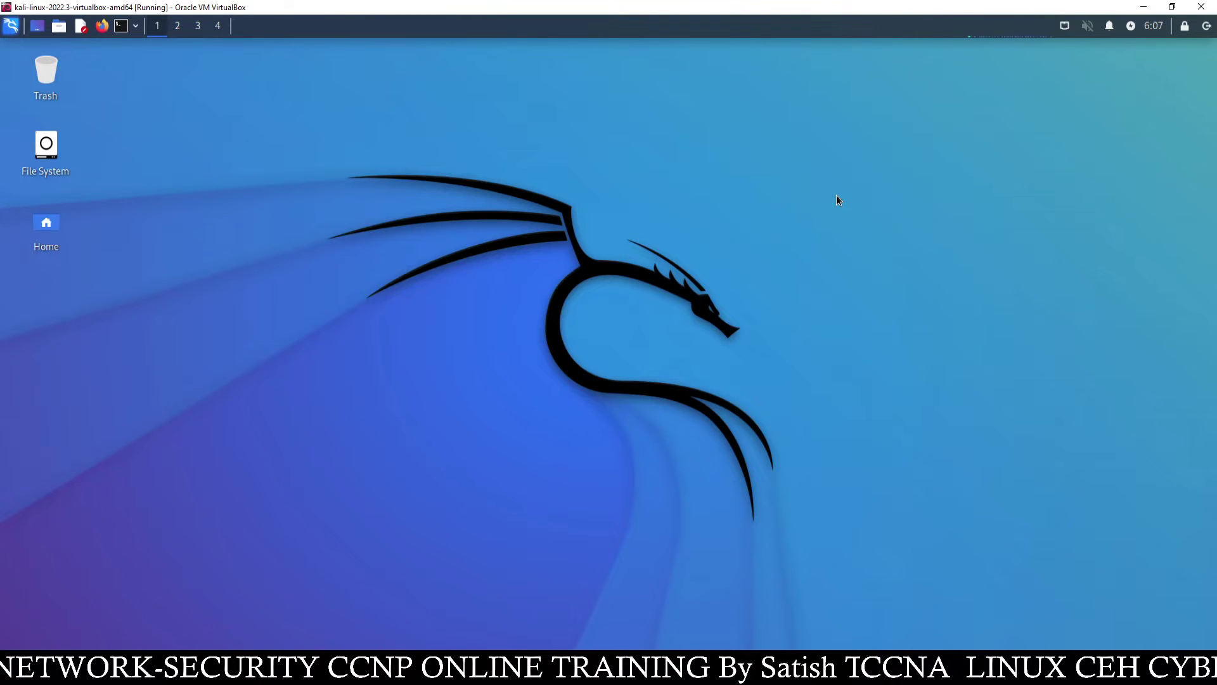
Open a maximised terminal in the Desktop folder from the desktop context menu
{"action": "right_click", "coordinate": [836, 195]}
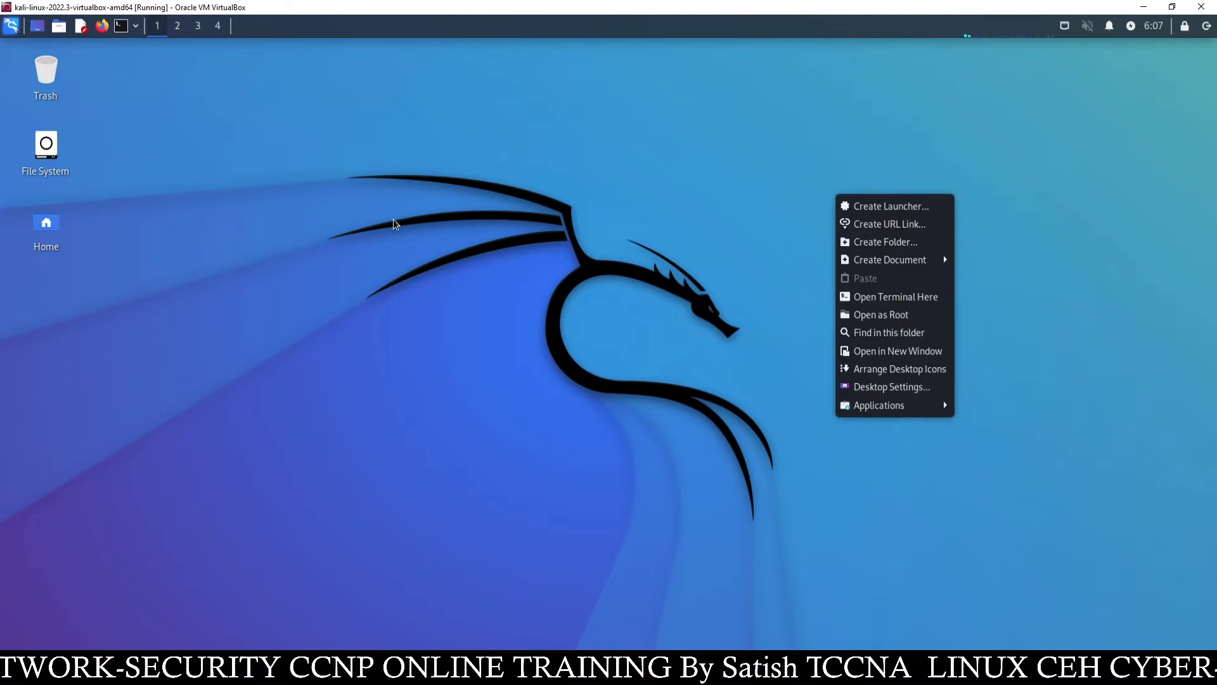
{"action": "left_click", "coordinate": [291, 155]}
{"action": "right_click", "coordinate": [149, 86]}
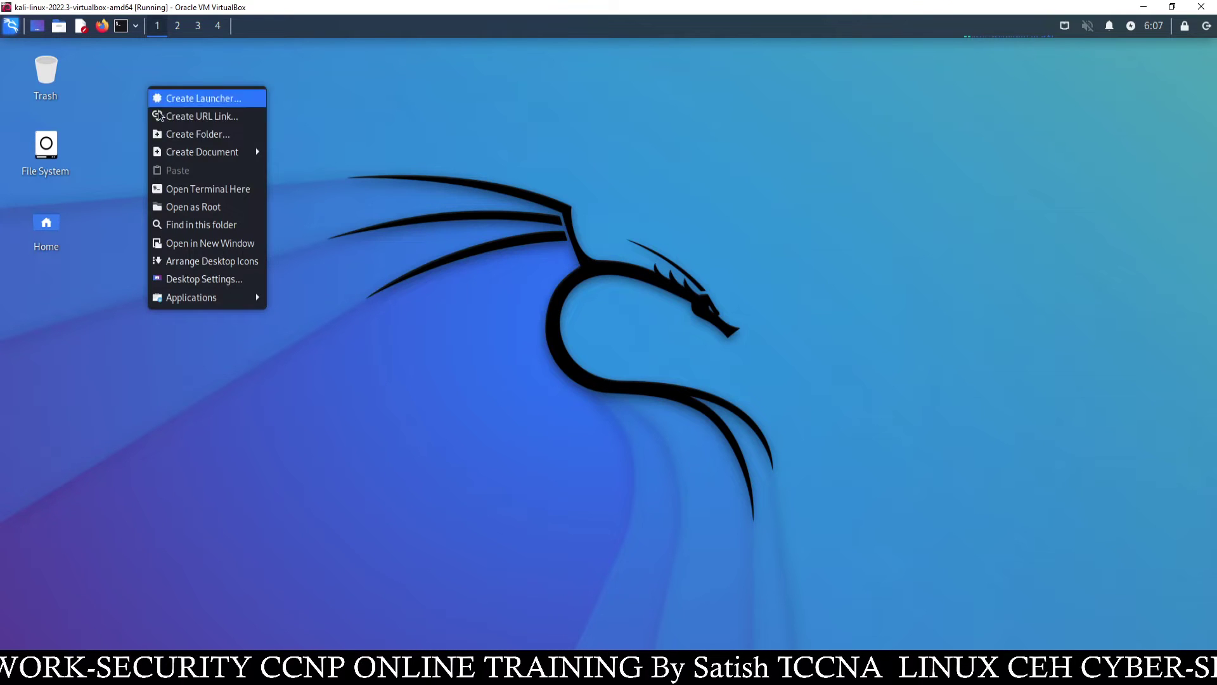
{"action": "left_click", "coordinate": [201, 189]}
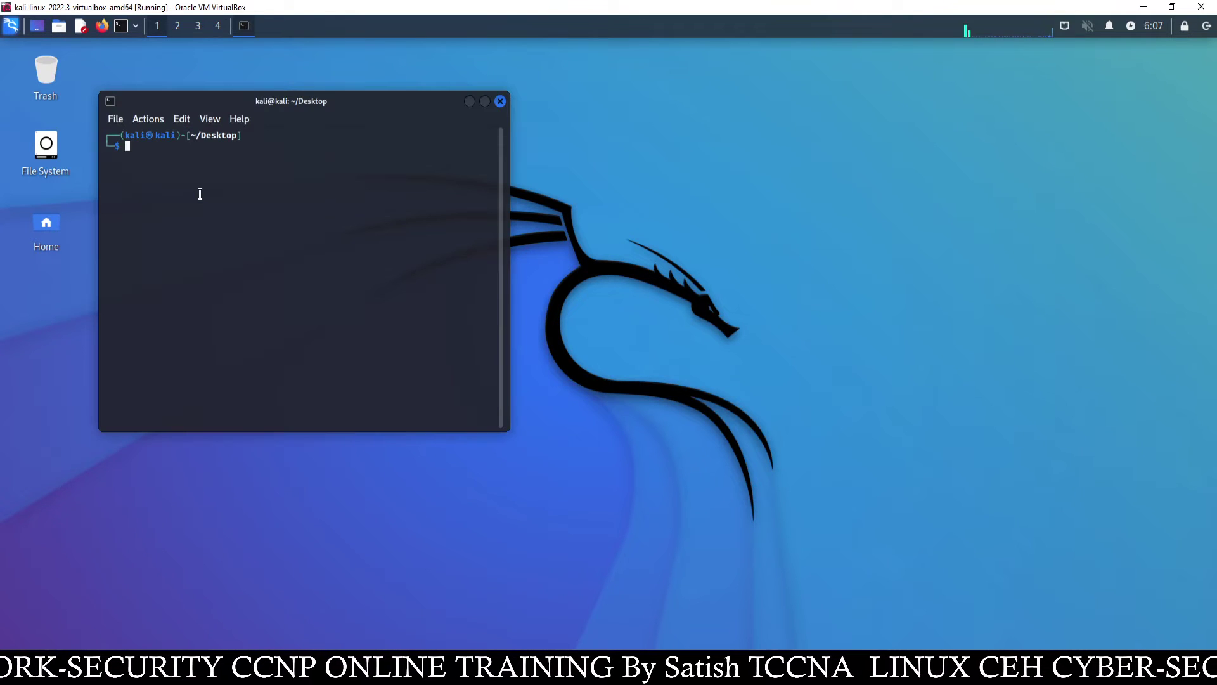
{"action": "left_click", "coordinate": [483, 102]}
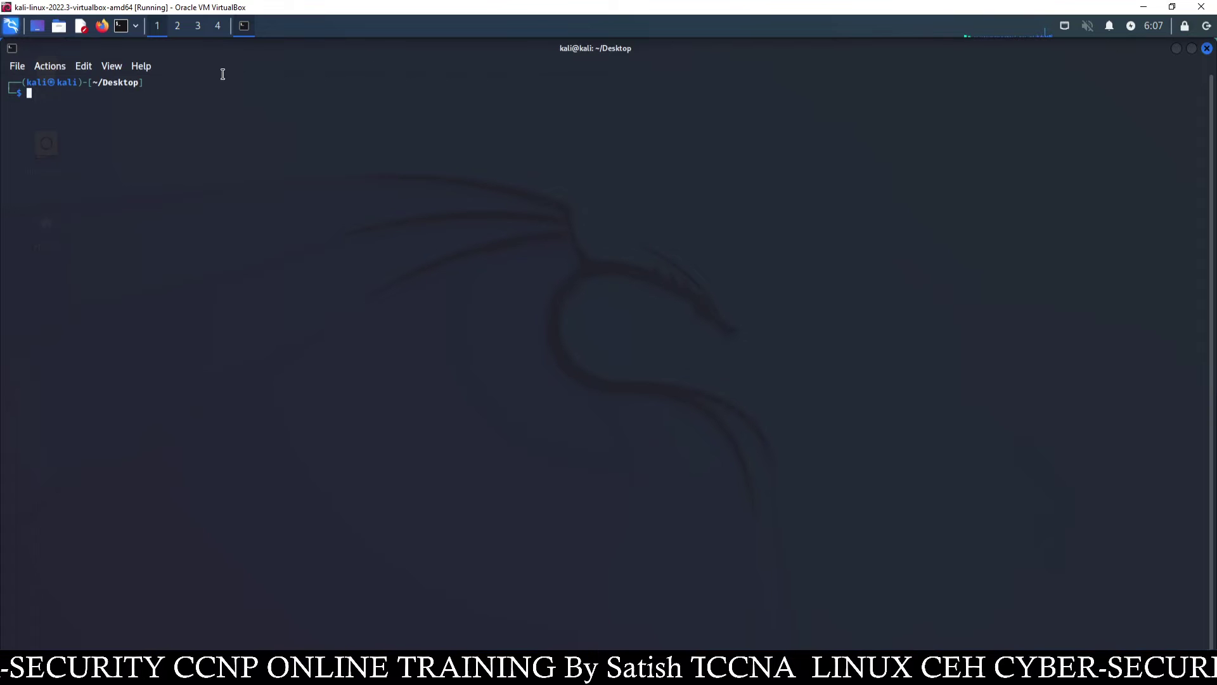
Enlarge the terminal text with two Zoom In steps from the Edit menu
{"action": "left_click", "coordinate": [83, 67]}
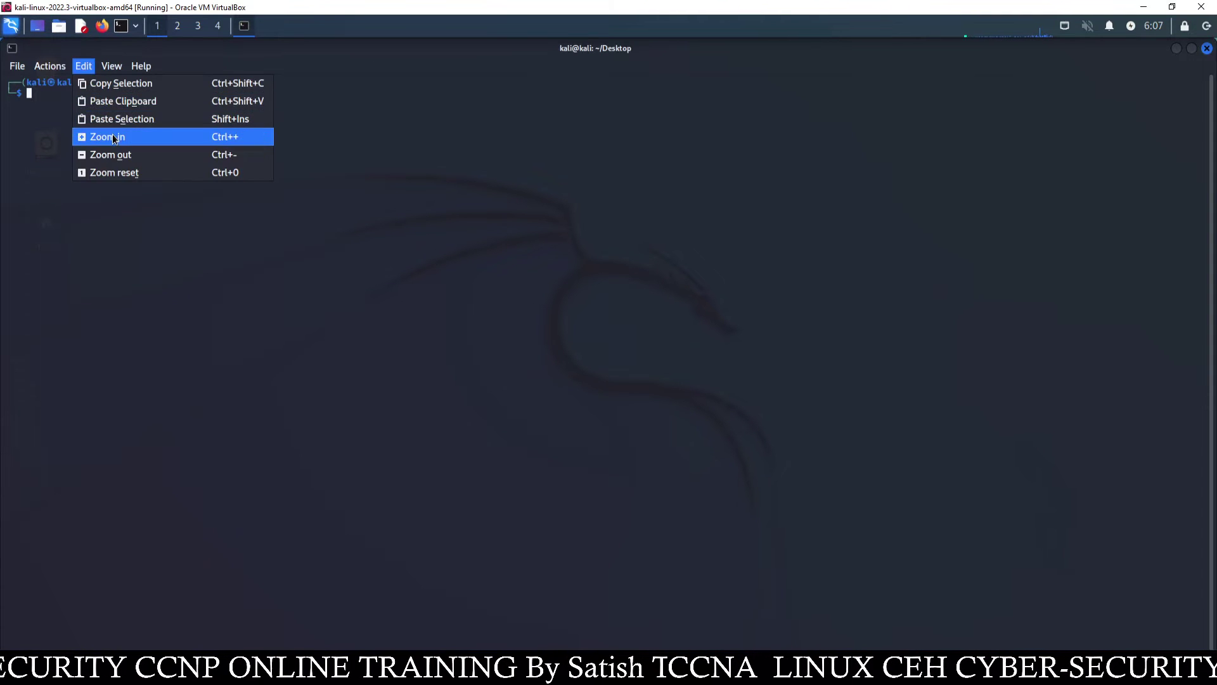
{"action": "left_click", "coordinate": [105, 137]}
{"action": "left_click", "coordinate": [92, 67]}
{"action": "left_click", "coordinate": [110, 135]}
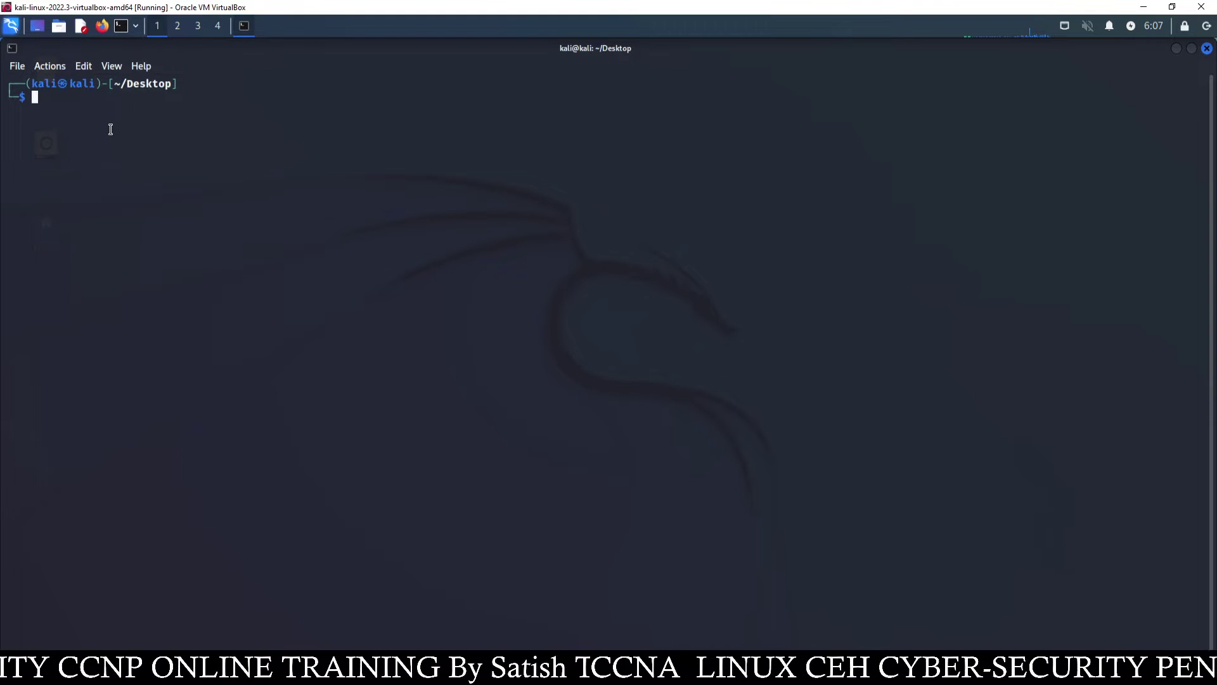
{"action": "type", "text": "kali-u"}
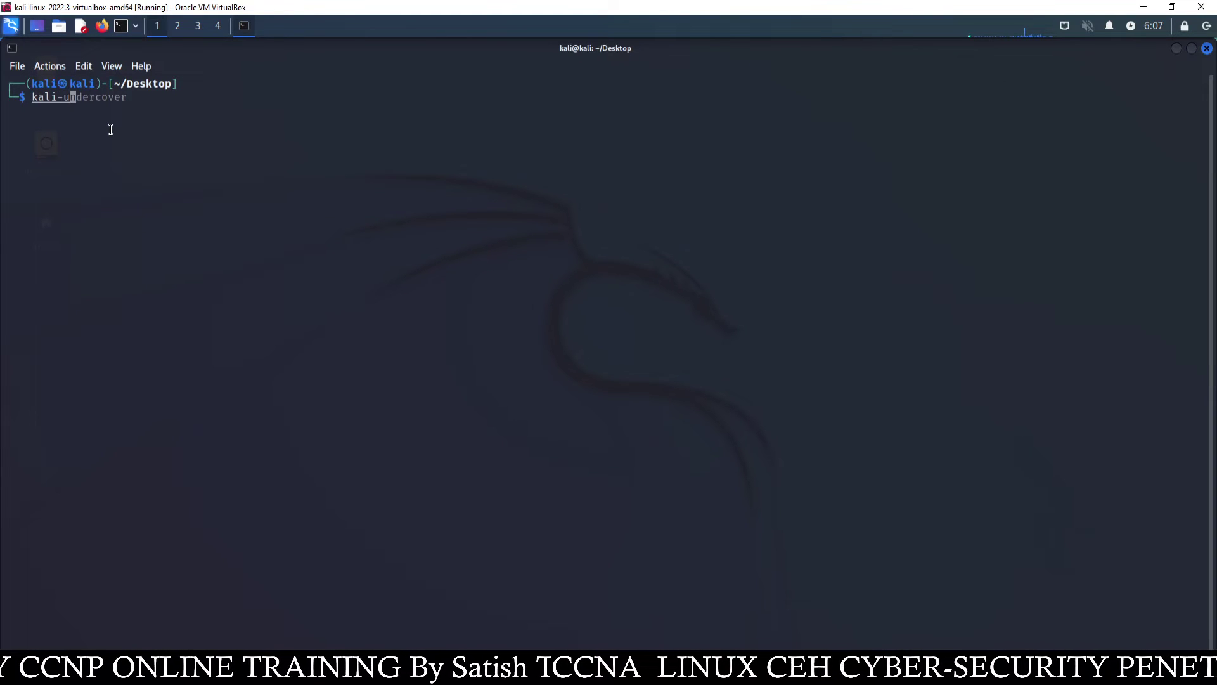
{"action": "type", "text": "ndercov"}
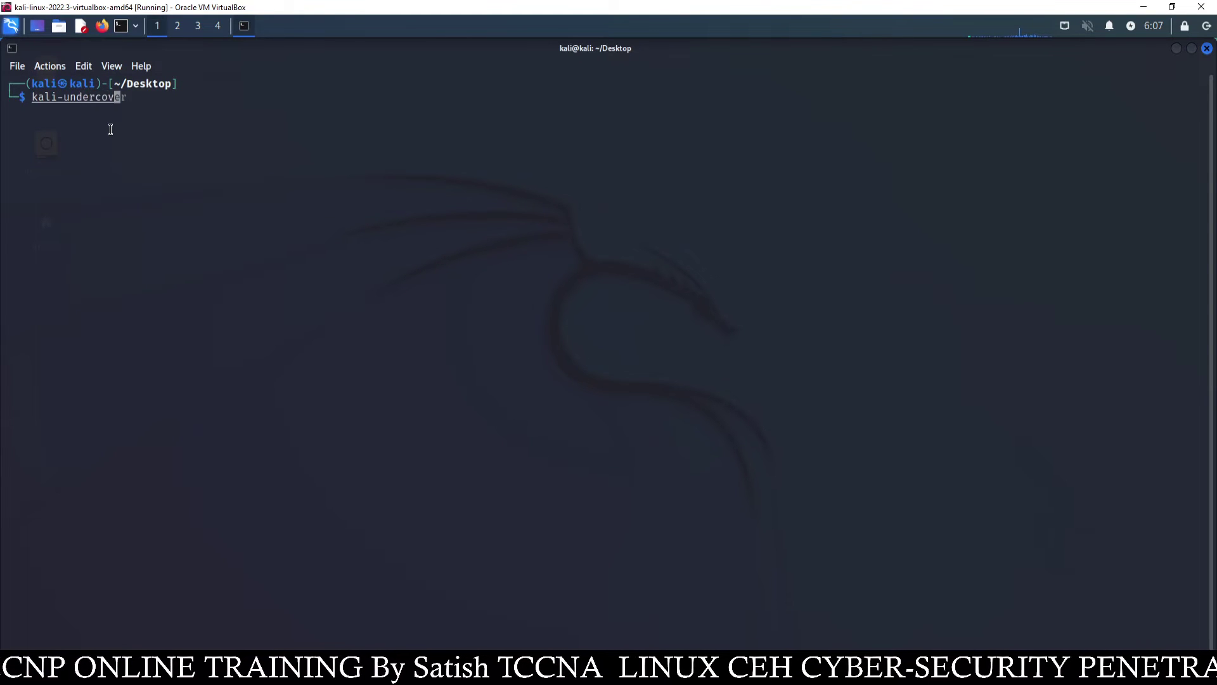
{"action": "type", "text": "er"}
Run kali-undercover for the Windows 10 look, then minimise the terminal to view it
{"action": "key", "text": "Return"}
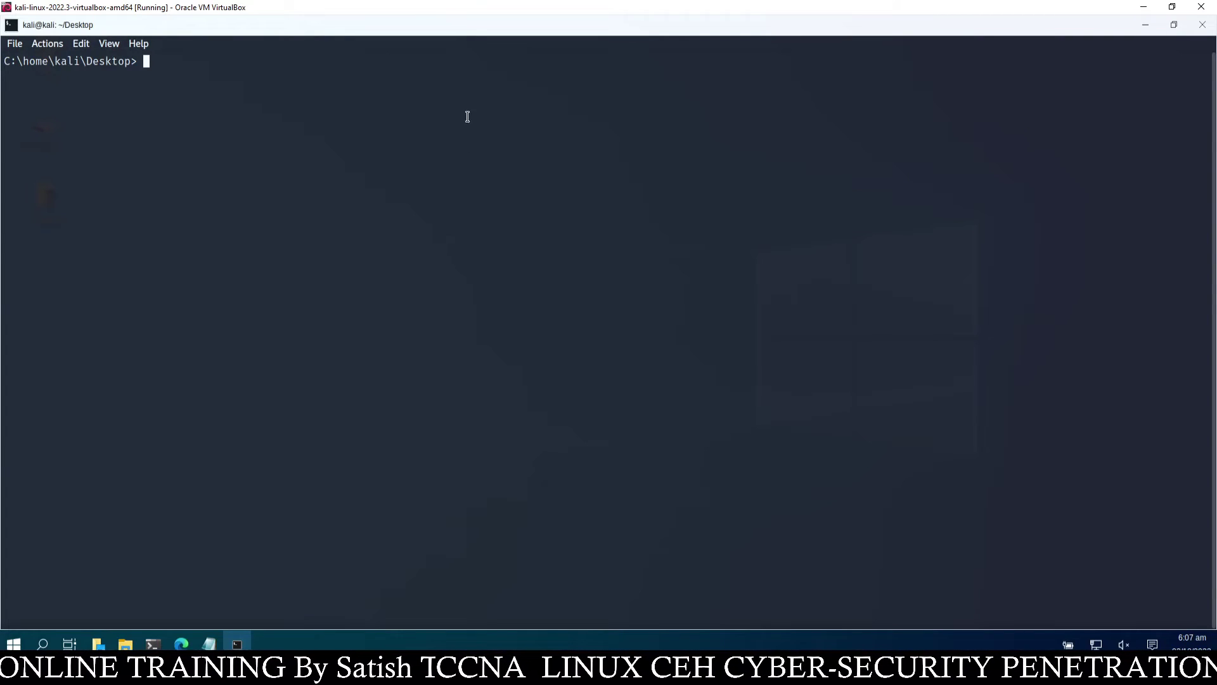
{"action": "left_click", "coordinate": [1146, 26]}
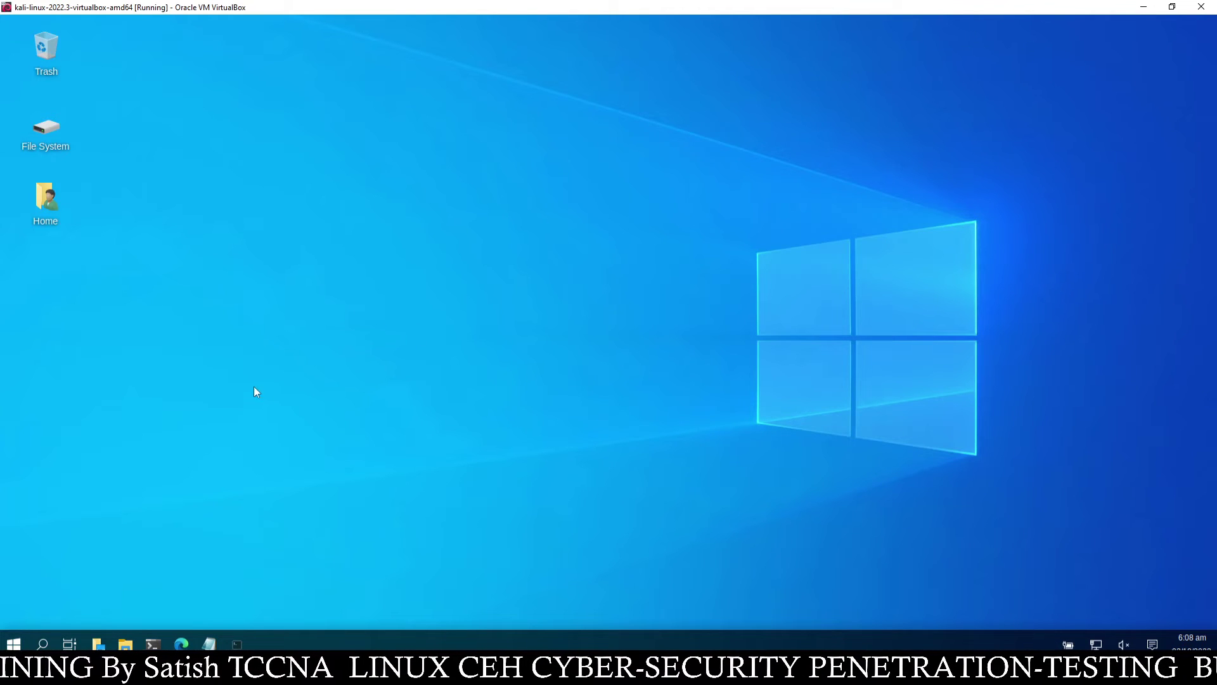
{"action": "left_click", "coordinate": [18, 639]}
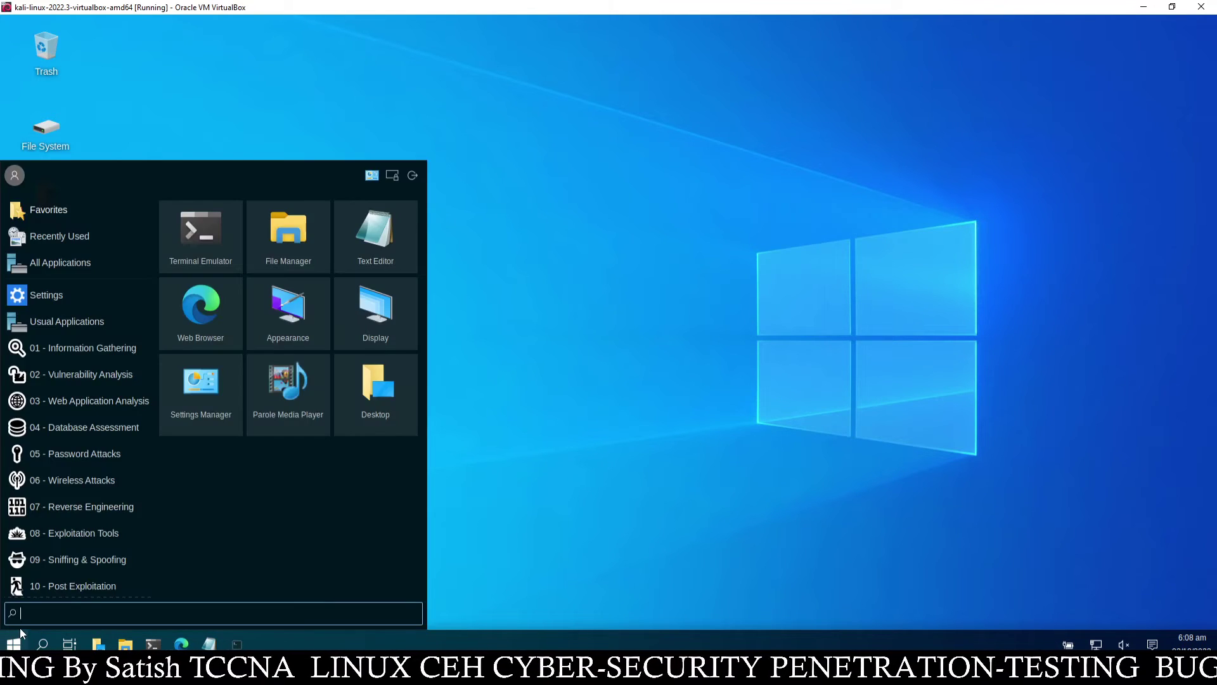
{"action": "left_click", "coordinate": [63, 351]}
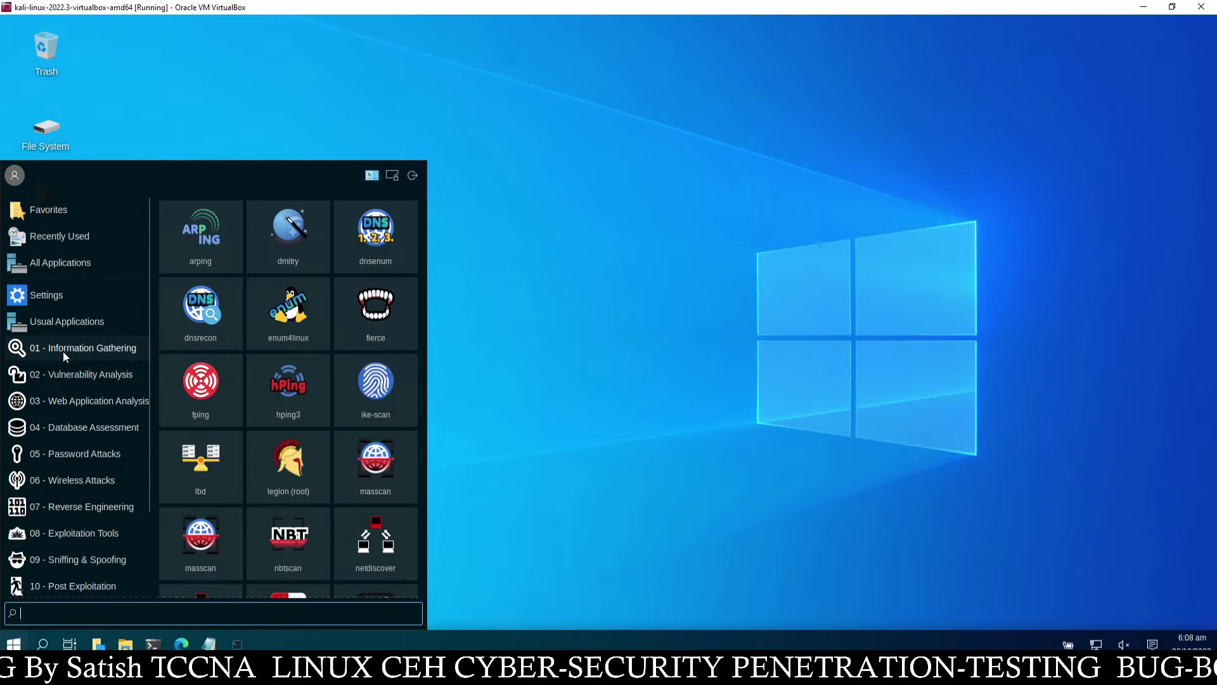
{"action": "left_click", "coordinate": [70, 374]}
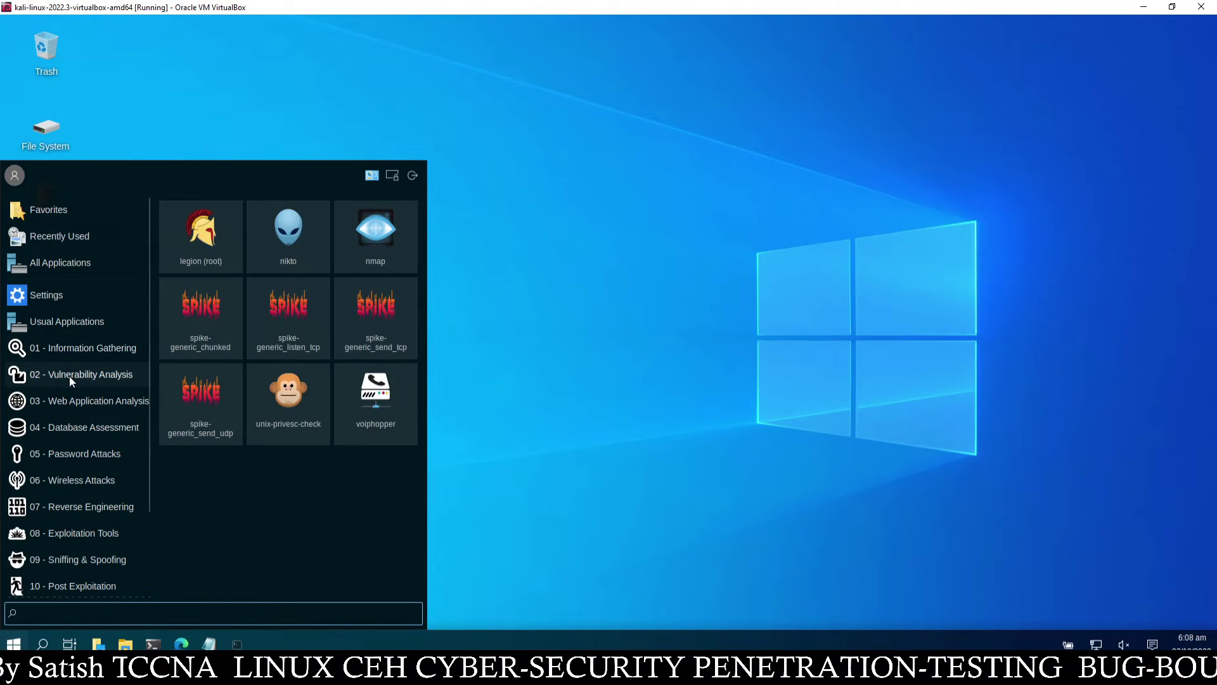
{"action": "left_click", "coordinate": [71, 400]}
{"action": "left_click", "coordinate": [78, 428]}
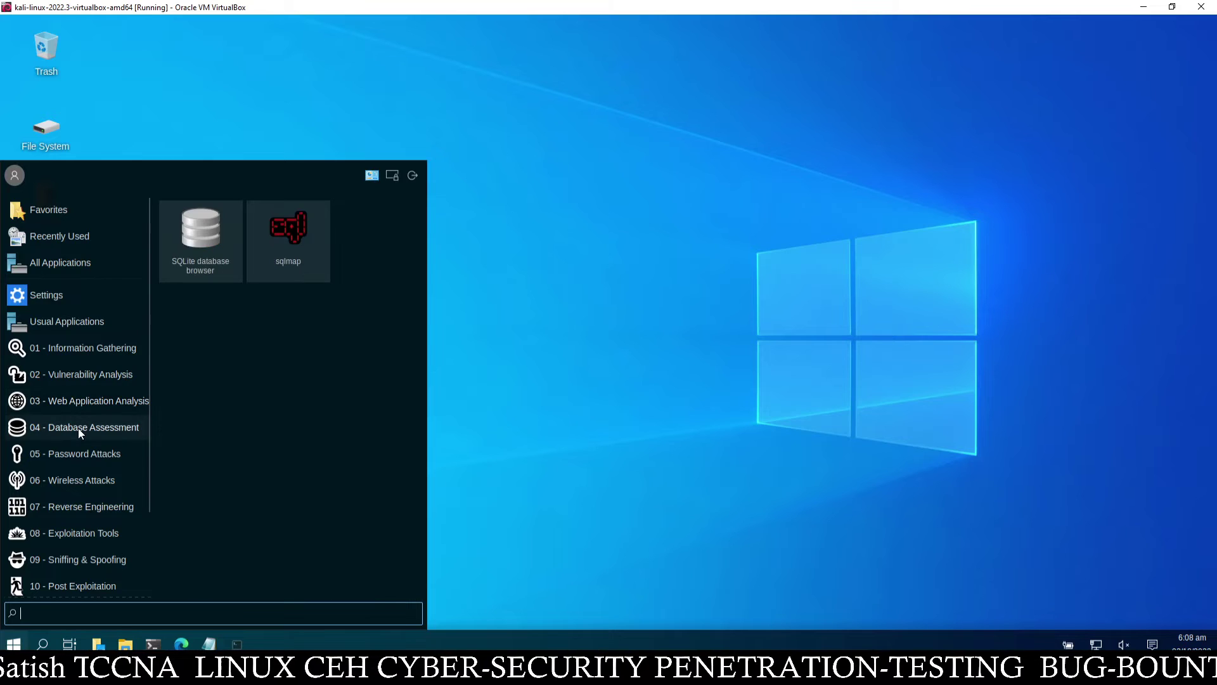
{"action": "scroll", "coordinate": [81, 431], "scroll_direction": "down", "scroll_amount": 1}
{"action": "left_click", "coordinate": [90, 459]}
{"action": "left_click", "coordinate": [76, 514]}
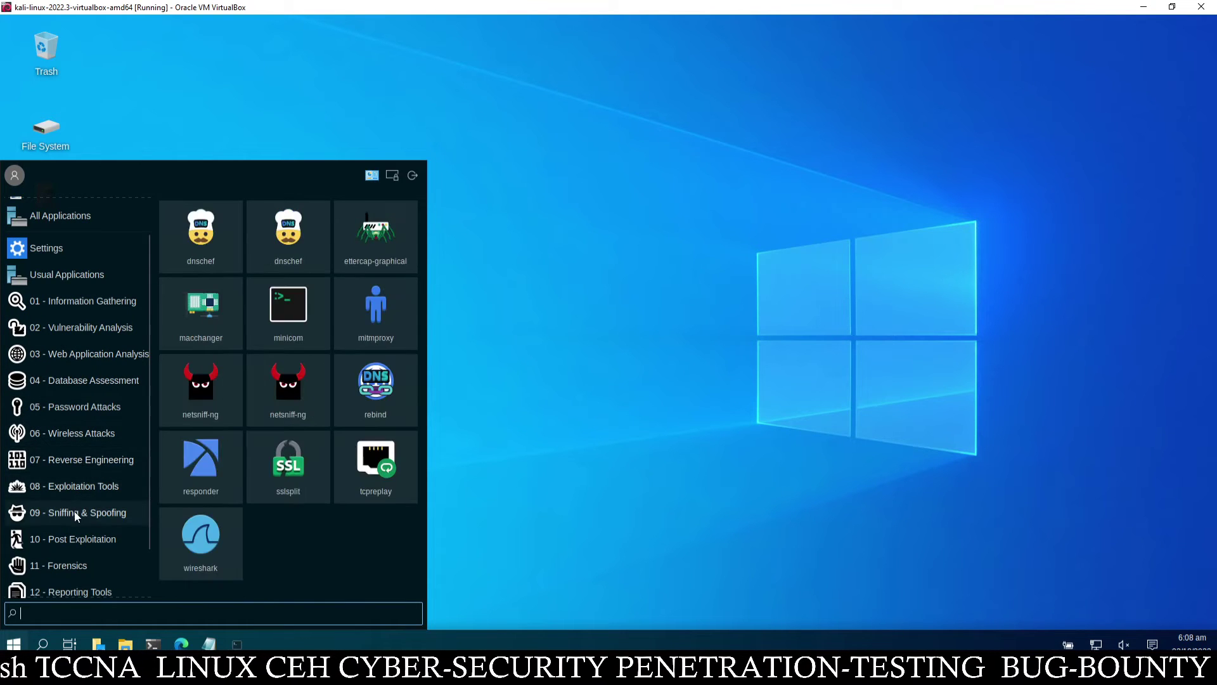
{"action": "left_click", "coordinate": [72, 538]}
{"action": "left_click", "coordinate": [59, 565]}
{"action": "left_click", "coordinate": [70, 590]}
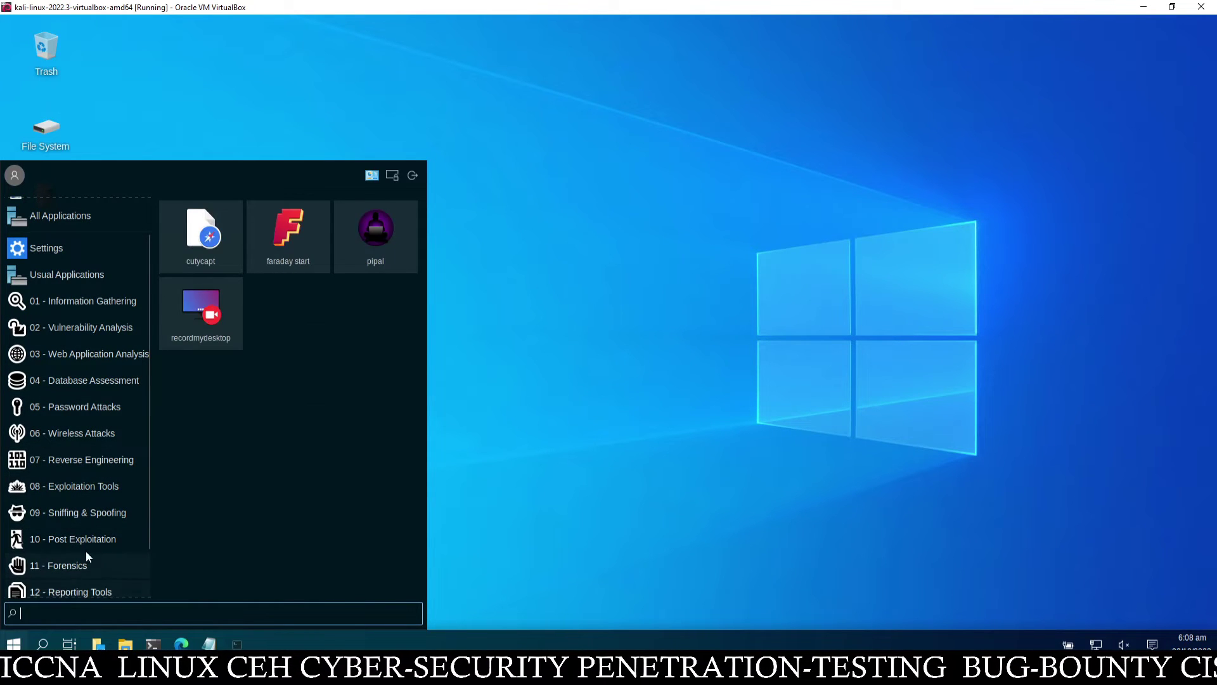
{"action": "scroll", "coordinate": [128, 545], "scroll_direction": "down", "scroll_amount": 1}
{"action": "left_click", "coordinate": [95, 582]}
{"action": "left_click", "coordinate": [81, 532]}
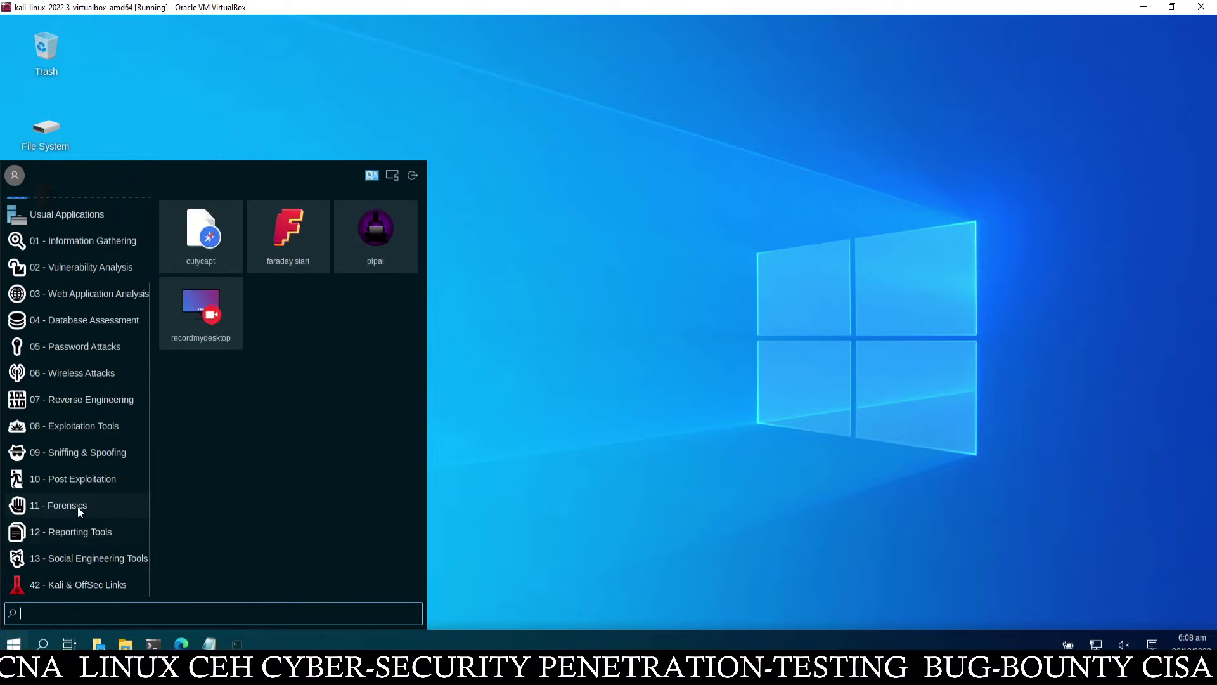
{"action": "scroll", "coordinate": [75, 476], "scroll_direction": "up", "scroll_amount": 3}
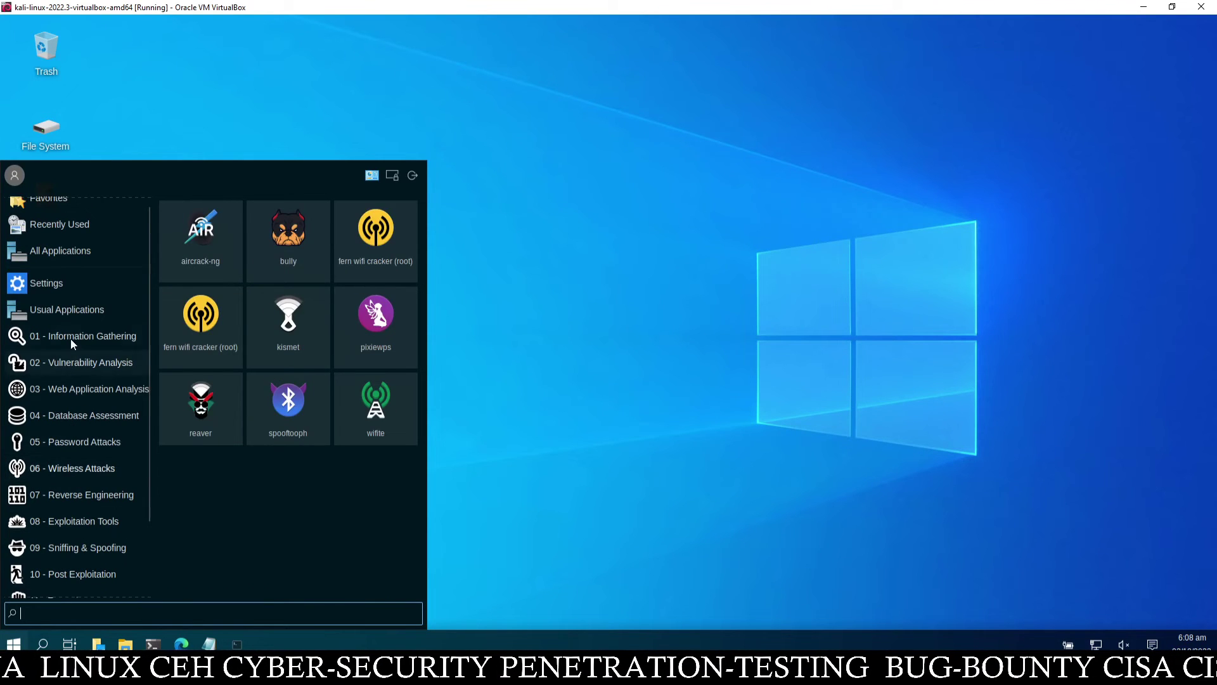
{"action": "left_click", "coordinate": [38, 283]}
{"action": "left_click", "coordinate": [614, 321]}
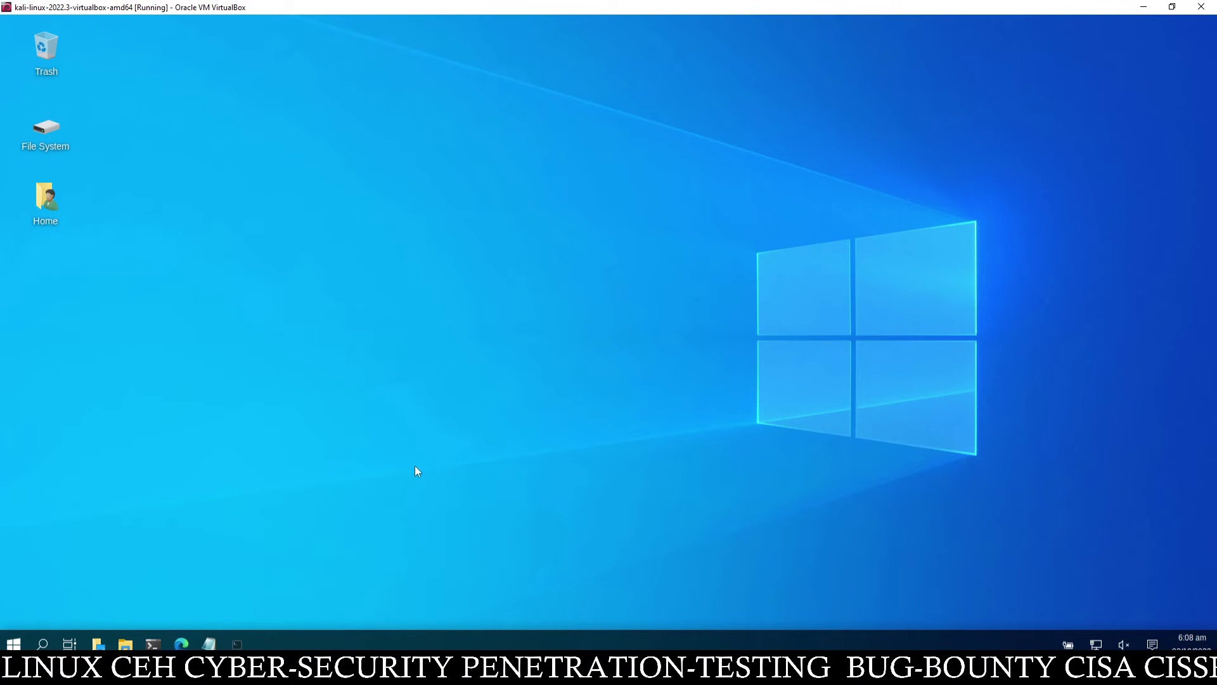
{"action": "right_click", "coordinate": [228, 130]}
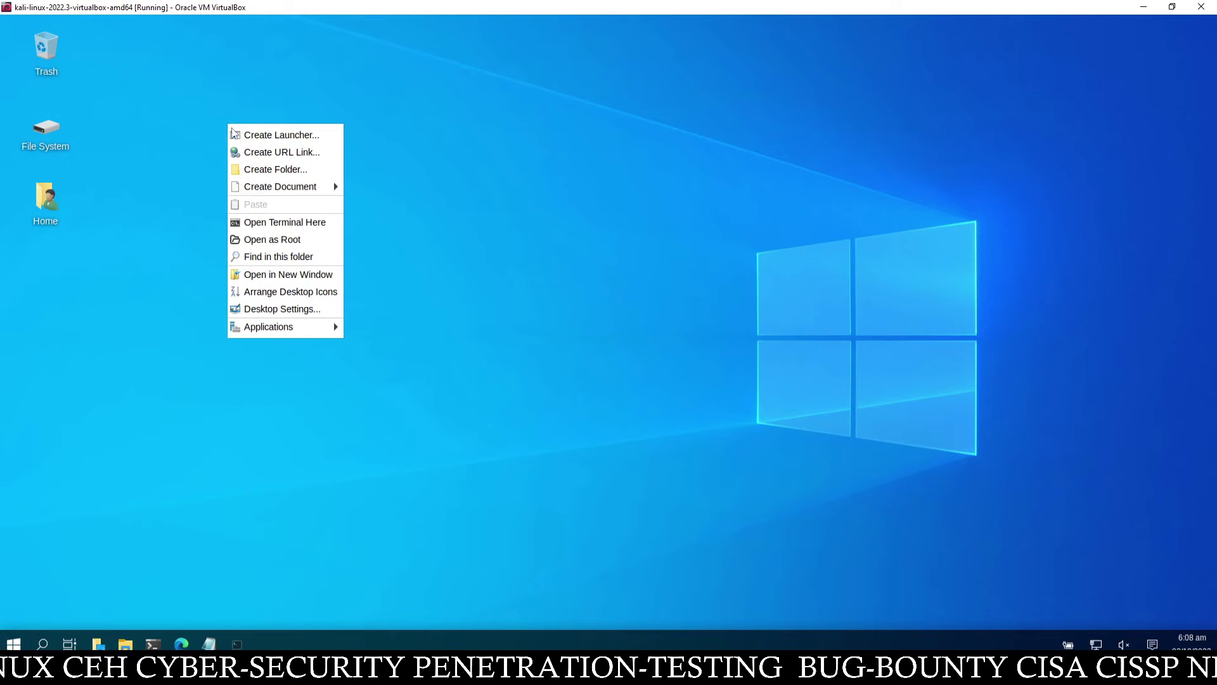
{"action": "left_click", "coordinate": [478, 238]}
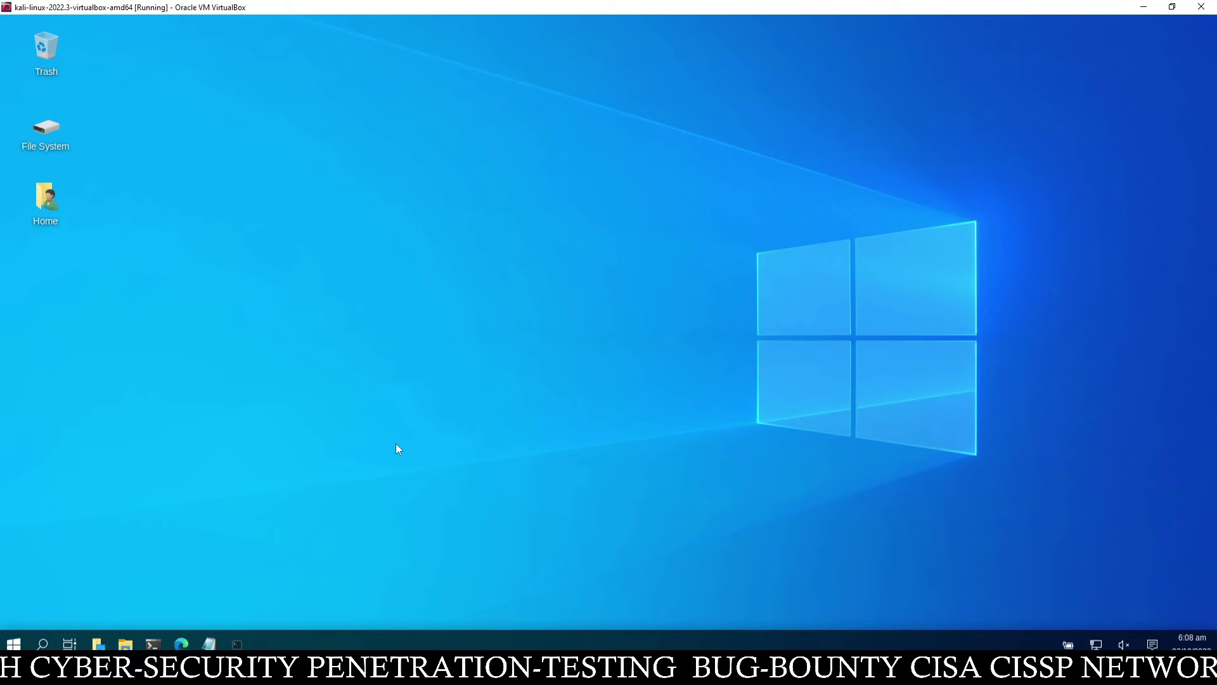
Restore the terminal from the taskbar and rerun kali-undercover to revert the Kali theme
{"action": "left_click", "coordinate": [237, 642]}
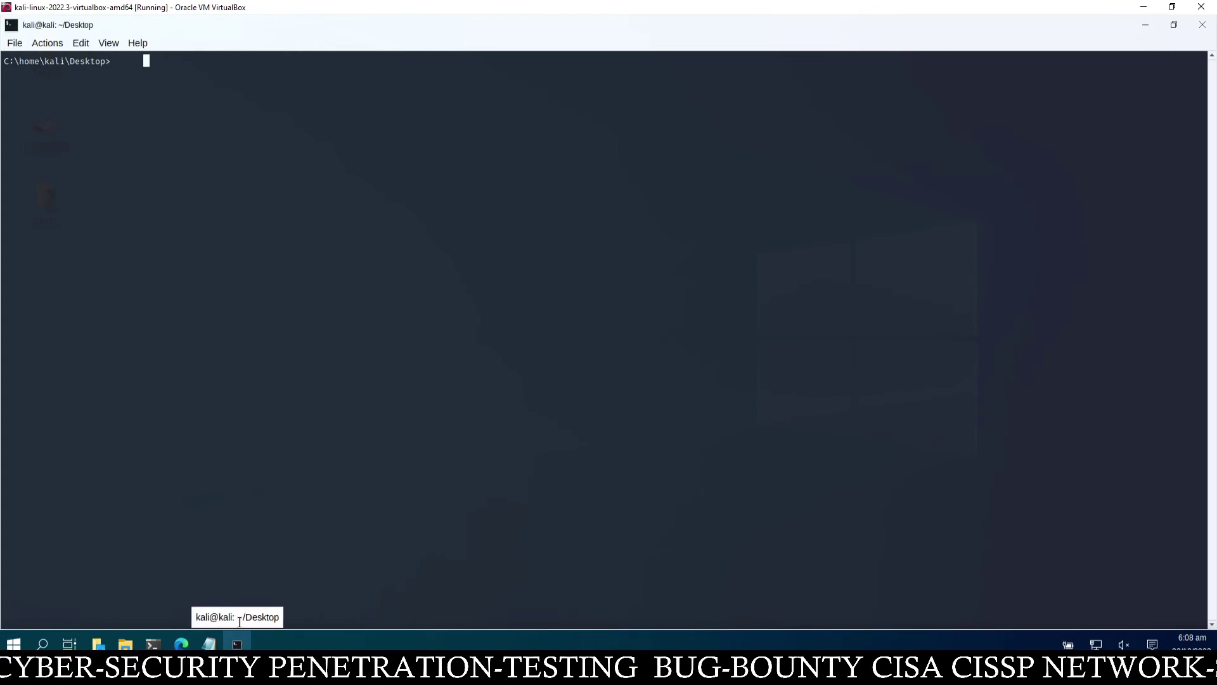
{"action": "type", "text": "kali-un"}
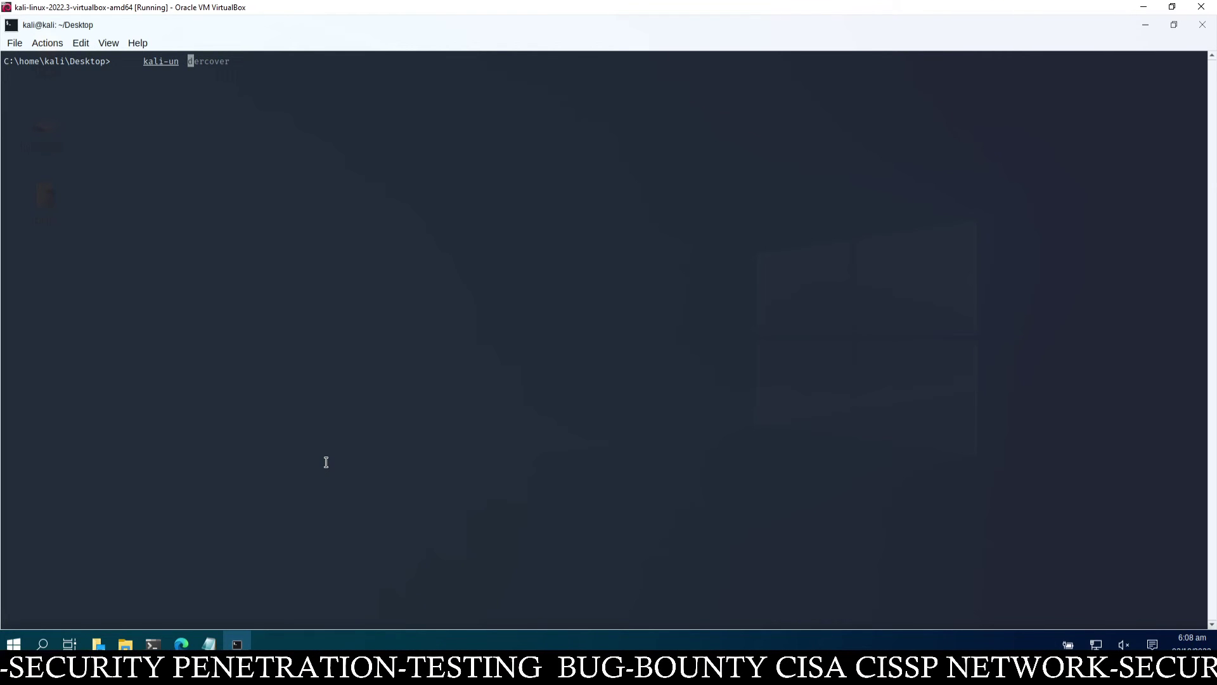
{"action": "type", "text": "dercover"}
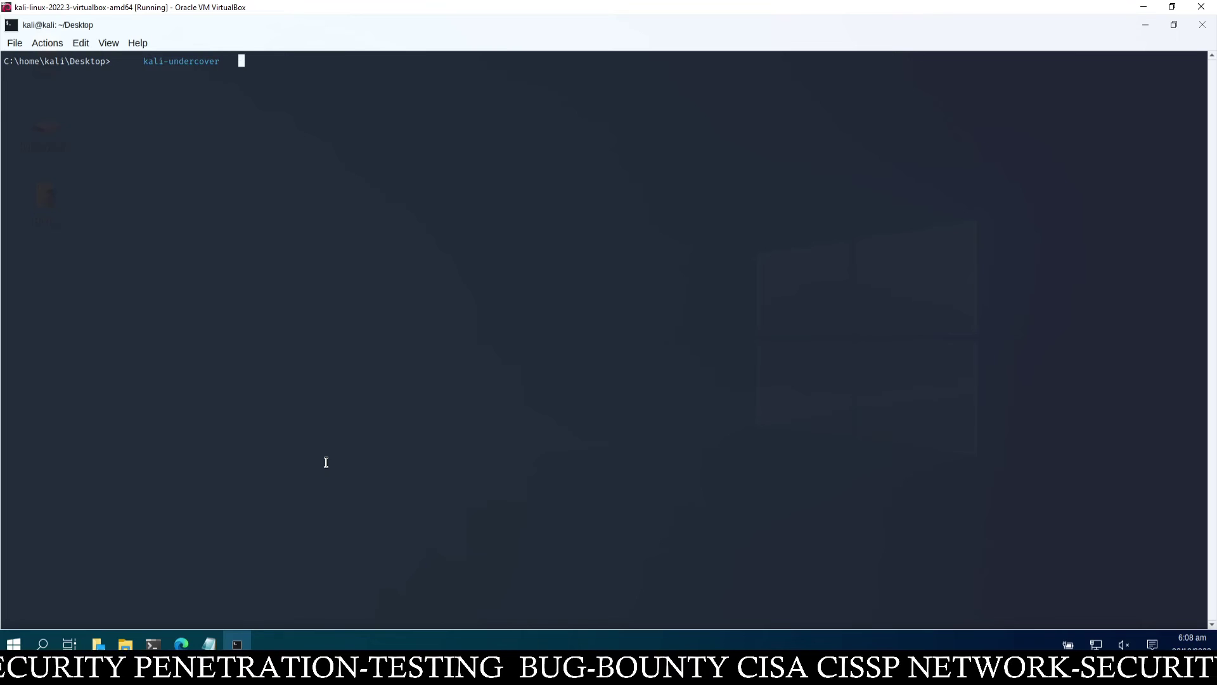
{"action": "key", "text": "Return"}
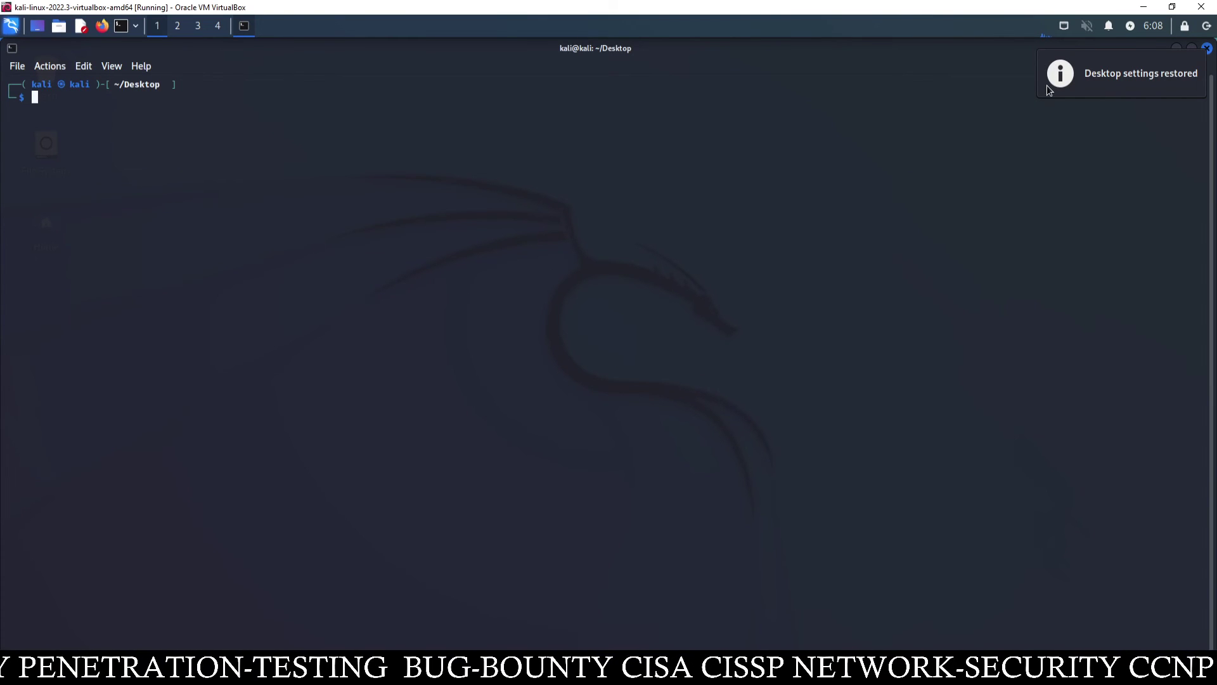
Minimise the terminal and briefly open, then close, the Kali applications menu on the dragon desktop
{"action": "left_click", "coordinate": [1180, 44]}
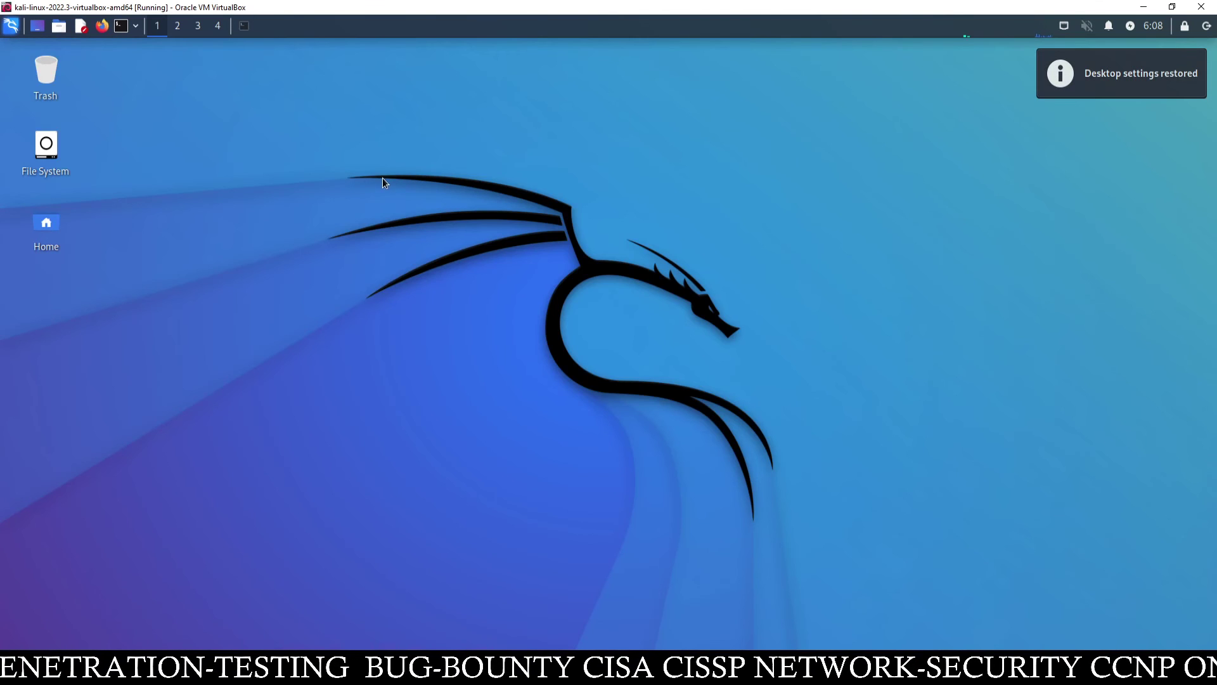
{"action": "left_click", "coordinate": [9, 26]}
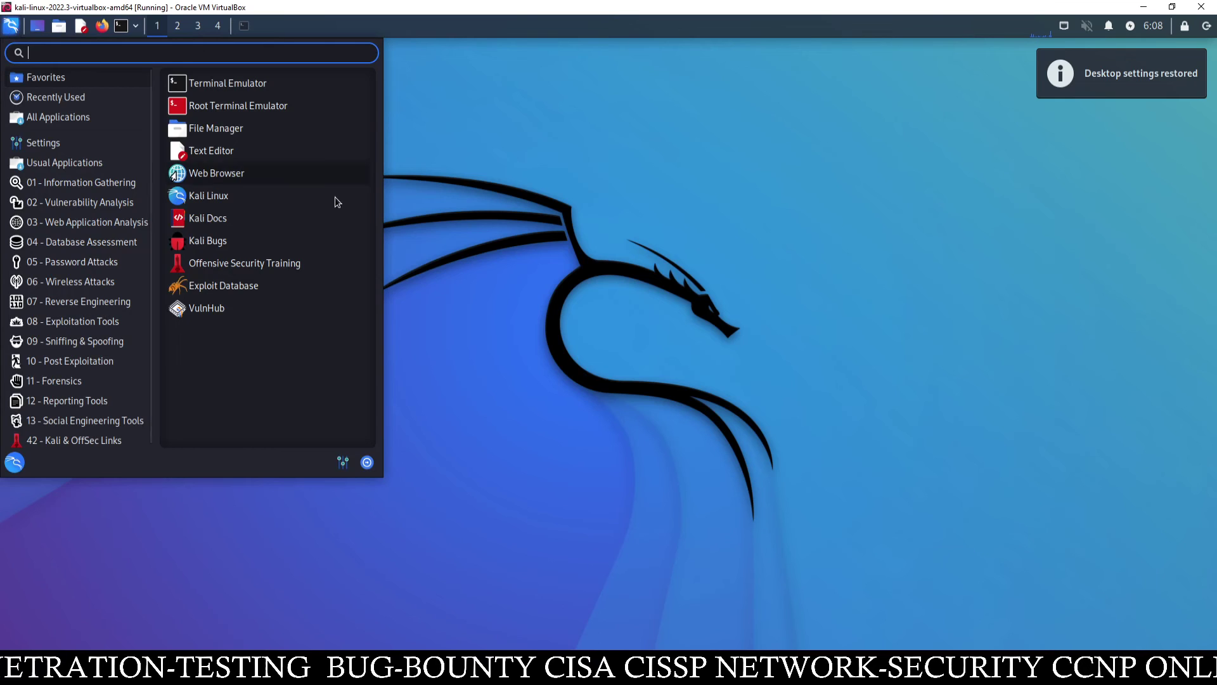
{"action": "left_click", "coordinate": [509, 248]}
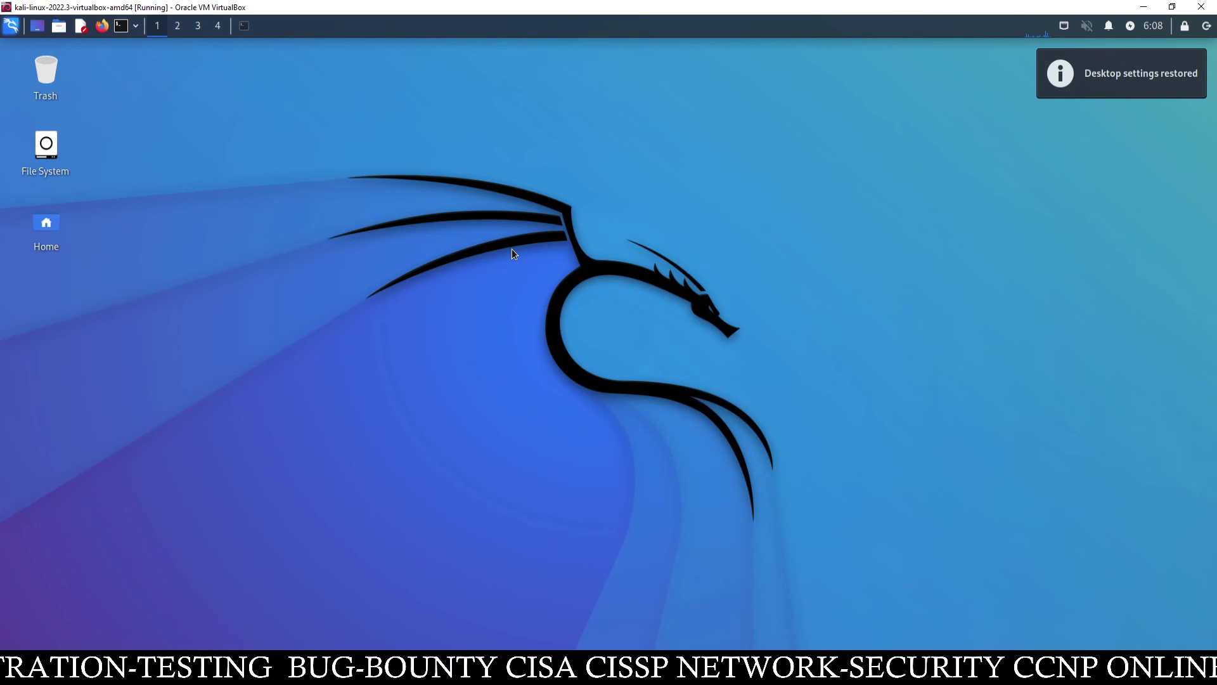